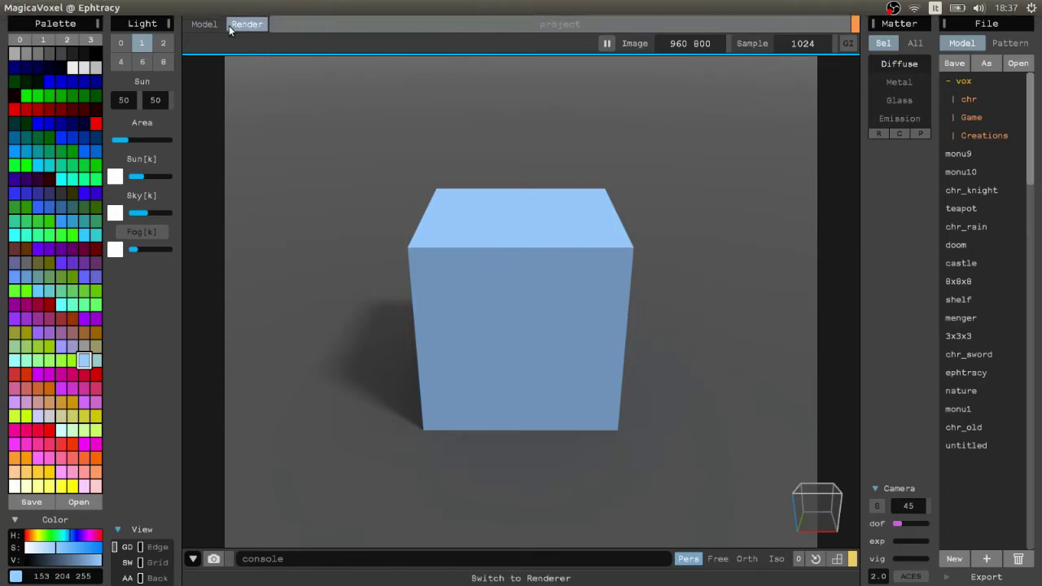
Drag the Camera vig slider to give the light-blue cube's render a strong dark vignette.
{"action": "left_click", "coordinate": [195, 27]}
{"action": "mouse_move", "coordinate": [507, 256]}
{"action": "right_mouse_down"}
{"action": "mouse_move", "coordinate": [628, 245]}
{"action": "mouse_move", "coordinate": [580, 288]}
{"action": "mouse_move", "coordinate": [616, 280]}
{"action": "mouse_move", "coordinate": [623, 264]}
{"action": "right_mouse_up"}
{"action": "scroll", "coordinate": [621, 233], "scroll_direction": "down", "scroll_amount": 3}
{"action": "scroll", "coordinate": [593, 233], "scroll_direction": "up", "scroll_amount": 3}
{"action": "scroll", "coordinate": [589, 246], "scroll_direction": "down", "scroll_amount": 2}
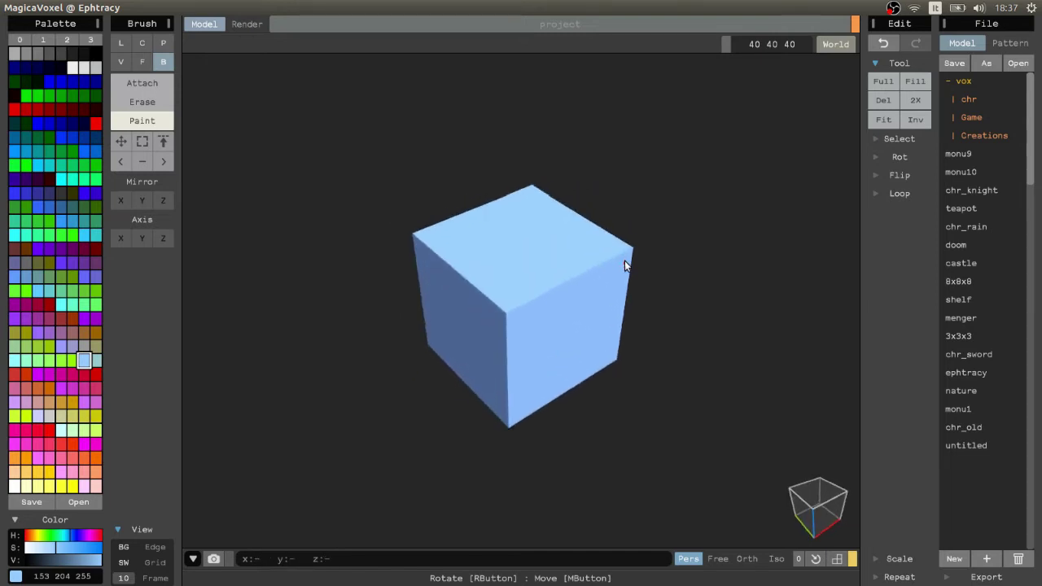
{"action": "left_click", "coordinate": [247, 24]}
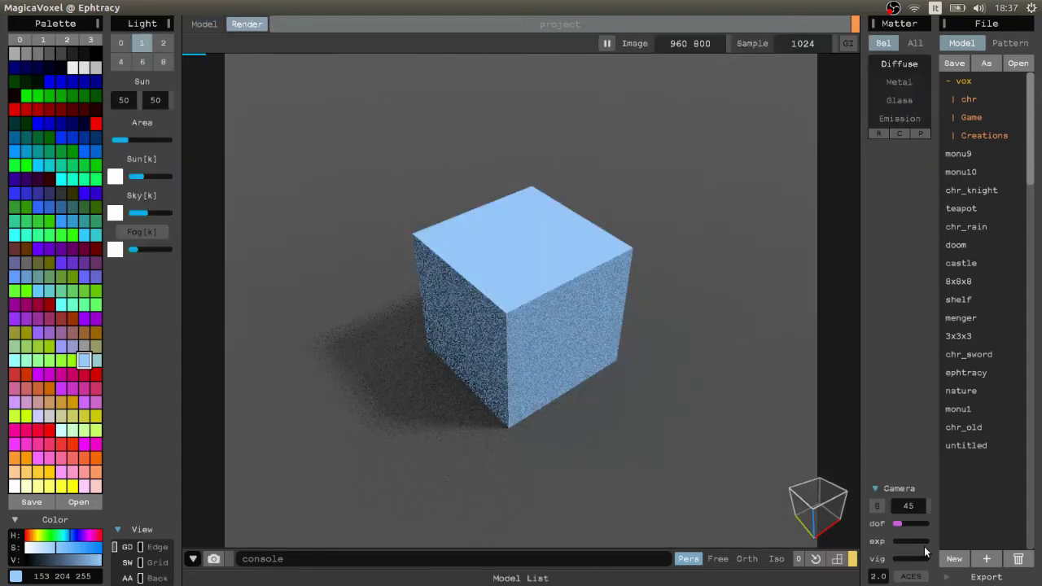
{"action": "left_click", "coordinate": [903, 560]}
{"action": "left_click_drag", "start_coordinate": [910, 562], "coordinate": [915, 562]}
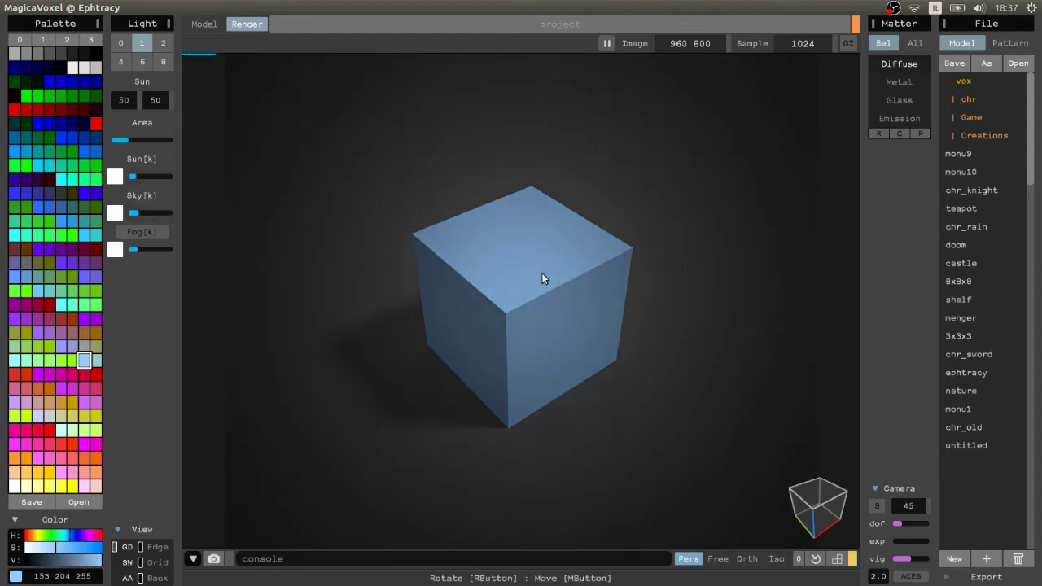
{"action": "right_click_drag", "start_coordinate": [600, 300], "coordinate": [605, 285]}
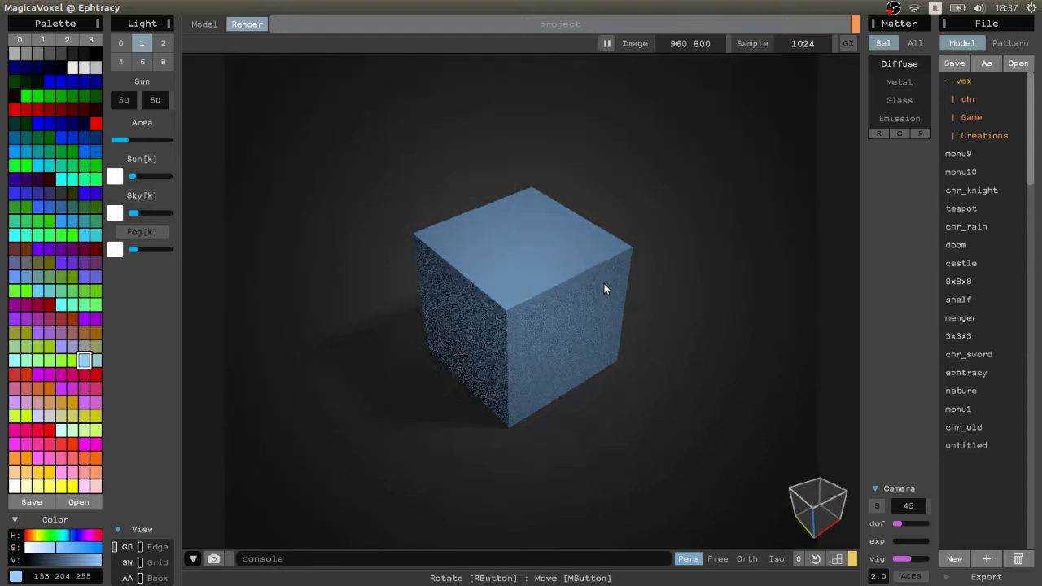
Give the cube an Emission material with a higher Emit strength and a little Glow.
{"action": "left_click", "coordinate": [204, 25]}
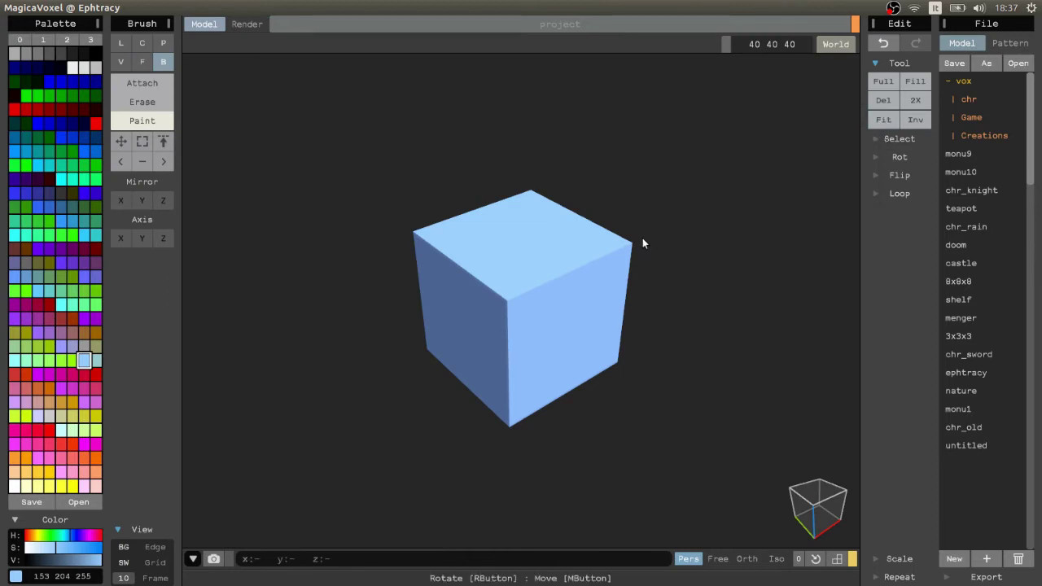
{"action": "left_click", "coordinate": [247, 24]}
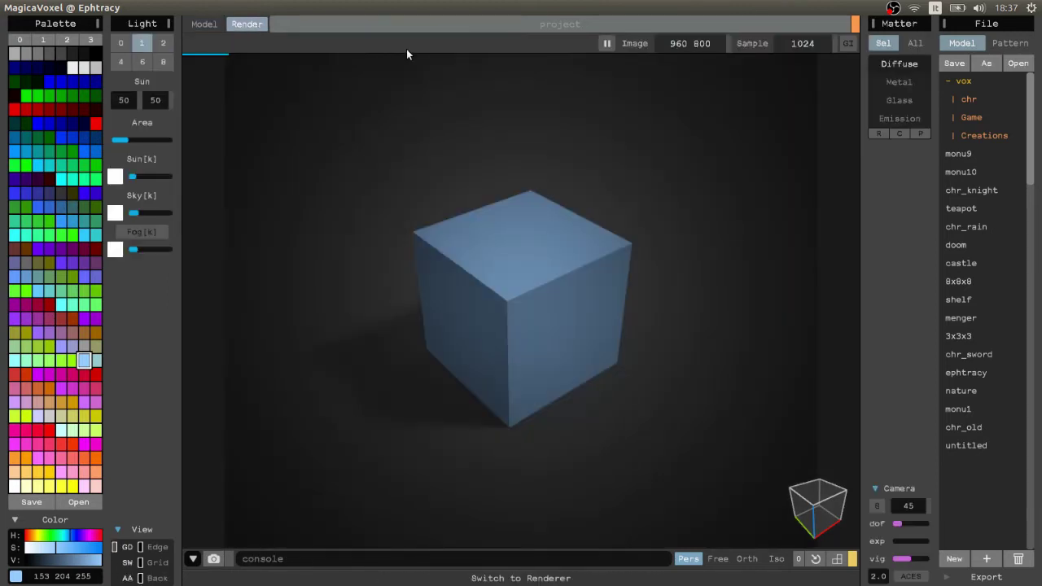
{"action": "left_click", "coordinate": [896, 120]}
{"action": "left_click_drag", "start_coordinate": [882, 174], "coordinate": [888, 170]}
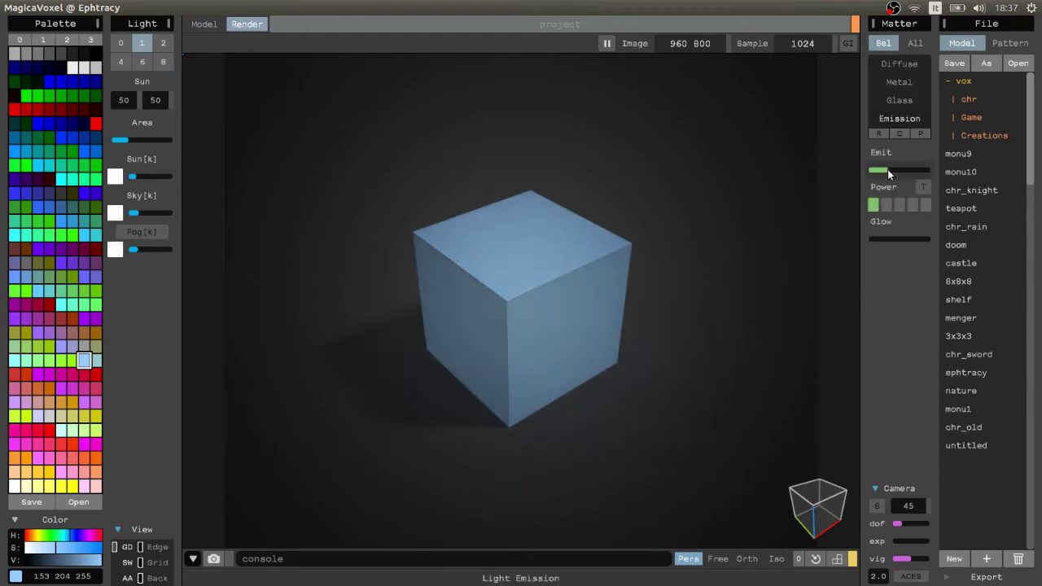
{"action": "left_click", "coordinate": [875, 236]}
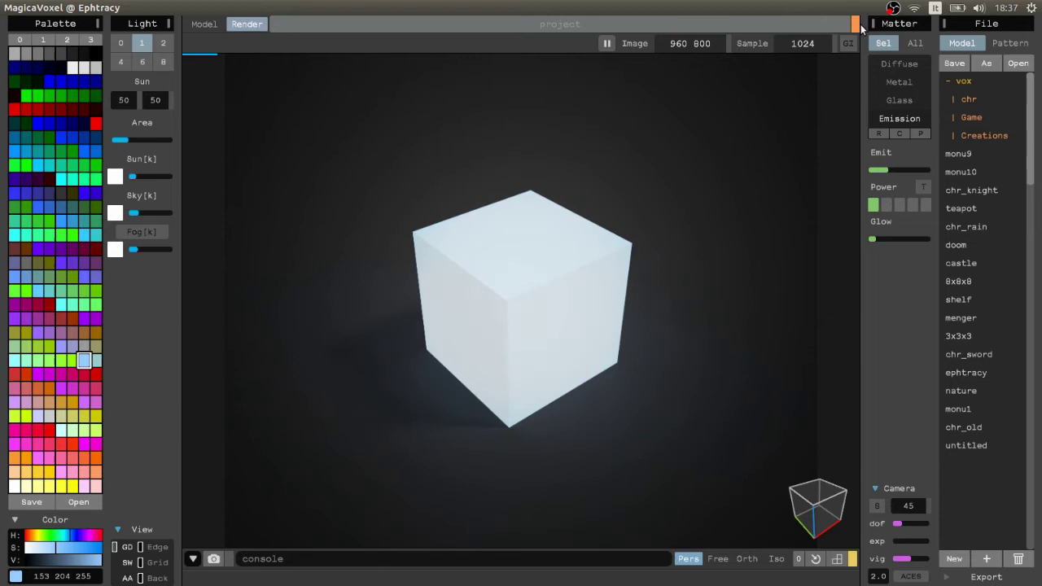
Widen the panel to show the Bloom settings and enable bloom on the glowing cube.
{"action": "left_click_drag", "start_coordinate": [866, 30], "coordinate": [755, 30]}
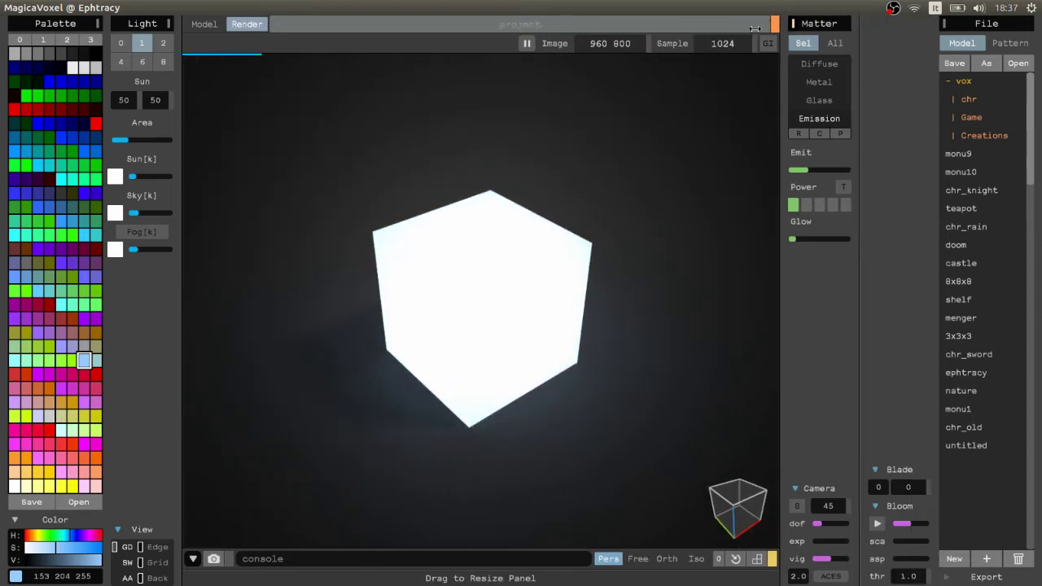
{"action": "left_click", "coordinate": [877, 524]}
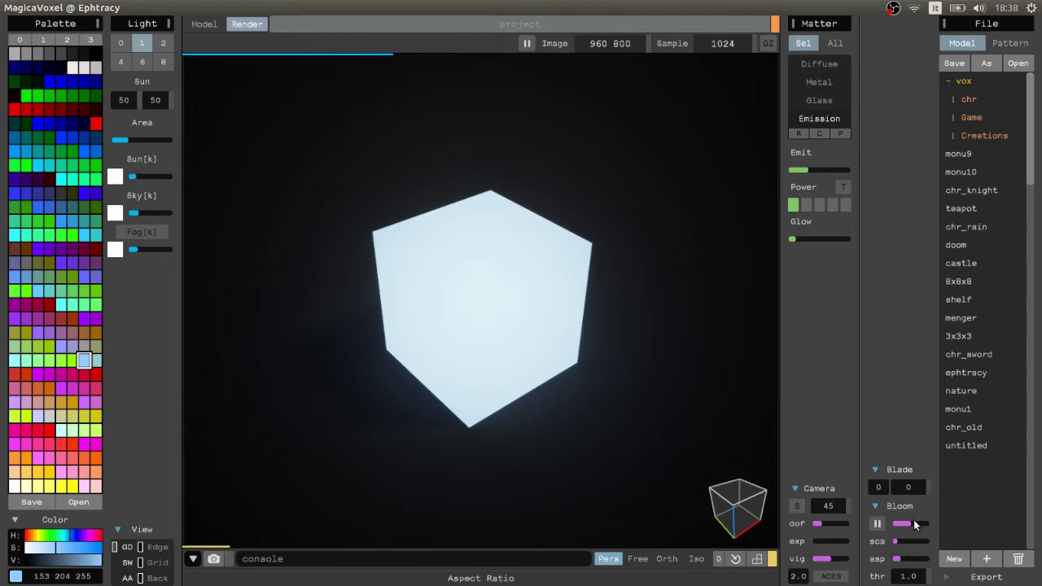
Delete the cube and enable Attach mode with X and Y mirroring.
{"action": "left_click", "coordinate": [203, 24]}
{"action": "left_click", "coordinate": [798, 100]}
{"action": "right_click_drag", "start_coordinate": [733, 134], "coordinate": [447, 284]}
{"action": "scroll", "coordinate": [561, 298], "scroll_direction": "up", "scroll_amount": 5}
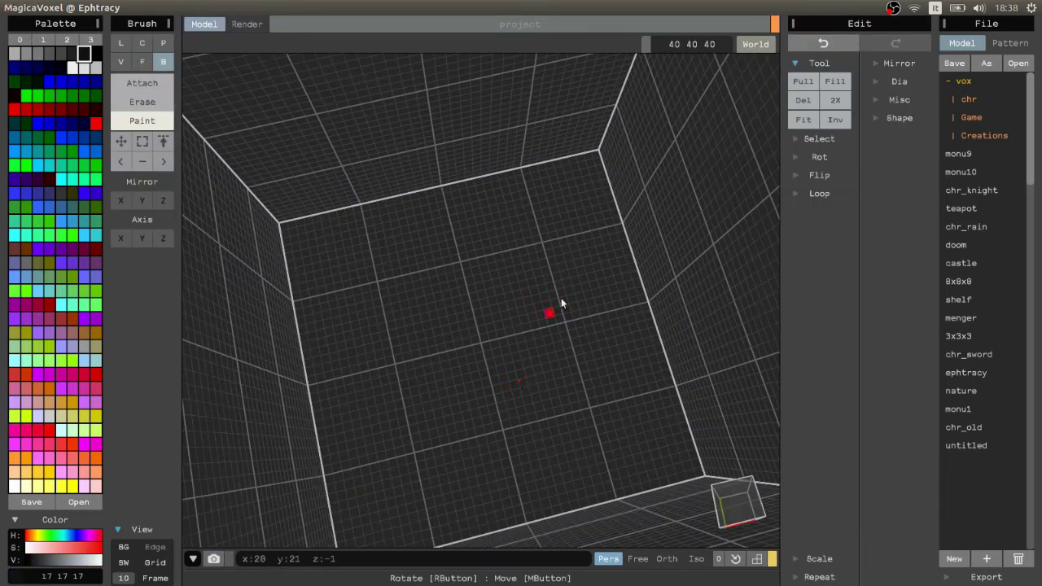
{"action": "right_click_drag", "start_coordinate": [561, 303], "coordinate": [494, 288]}
{"action": "left_click", "coordinate": [121, 200]}
{"action": "left_click", "coordinate": [141, 201]}
{"action": "left_click", "coordinate": [142, 82]}
{"action": "scroll", "coordinate": [461, 285], "scroll_direction": "up", "scroll_amount": 3}
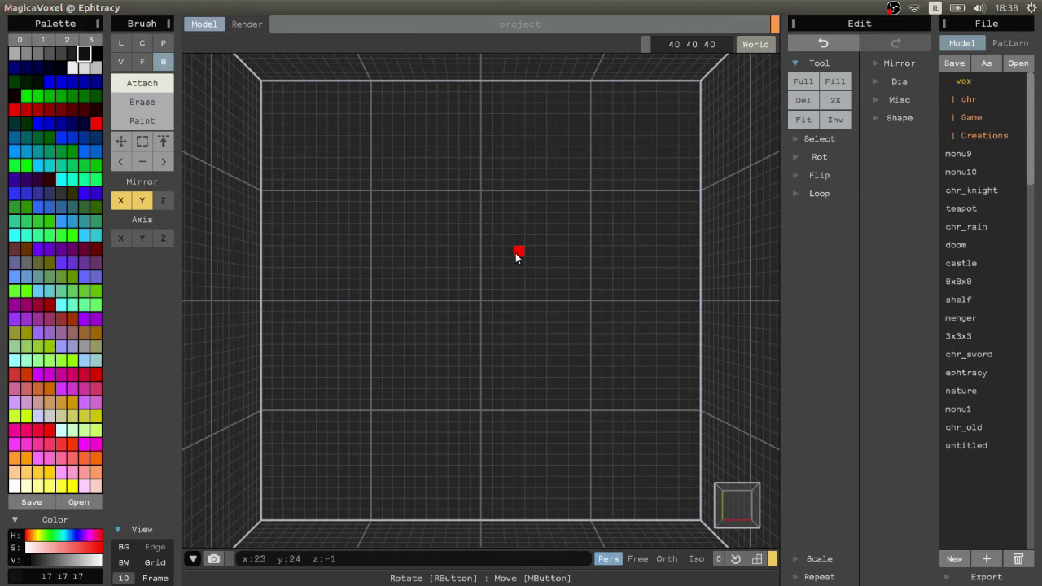
Draw a dark base block and extrude it upward into a tall box with the Face brush.
{"action": "left_click_drag", "start_coordinate": [515, 253], "coordinate": [538, 245]}
{"action": "right_click_drag", "start_coordinate": [537, 245], "coordinate": [499, 298]}
{"action": "left_click", "coordinate": [141, 61]}
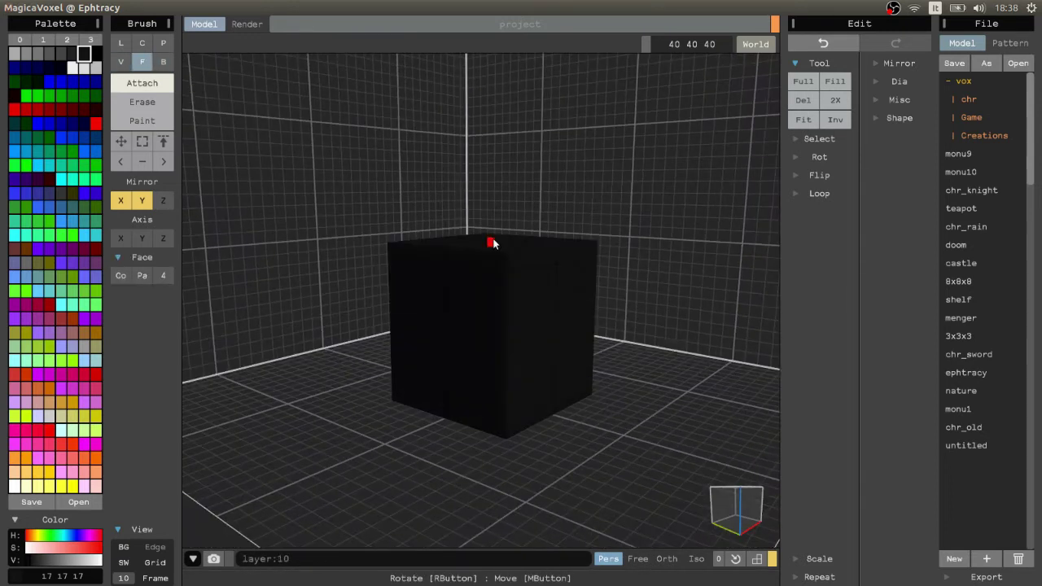
{"action": "left_click_drag", "start_coordinate": [477, 371], "coordinate": [512, 128]}
{"action": "right_click_drag", "start_coordinate": [512, 127], "coordinate": [512, 211]}
Cap the tall box with a dark, slightly wider roof slab.
{"action": "left_click", "coordinate": [163, 61]}
{"action": "left_click", "coordinate": [61, 54]}
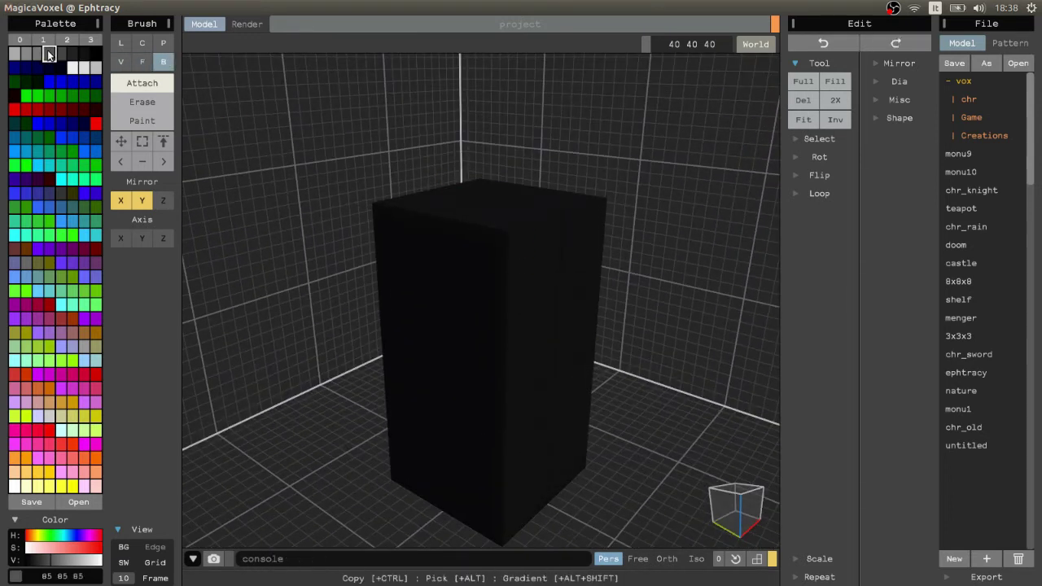
{"action": "right_click_drag", "start_coordinate": [456, 245], "coordinate": [516, 325]}
{"action": "left_click_drag", "start_coordinate": [517, 325], "coordinate": [456, 244]}
{"action": "right_click_drag", "start_coordinate": [456, 244], "coordinate": [489, 162]}
{"action": "left_click", "coordinate": [73, 53]}
{"action": "mouse_move", "coordinate": [456, 188]}
{"action": "left_mouse_down"}
{"action": "mouse_move", "coordinate": [542, 204]}
{"action": "mouse_move", "coordinate": [516, 209]}
{"action": "left_mouse_up"}
{"action": "key", "text": "ctrl+z"}
{"action": "left_click", "coordinate": [142, 120]}
{"action": "key", "text": "ctrl+y"}
{"action": "left_click", "coordinate": [141, 83]}
Try stepped roof layers and a central spire, then trim the roof back to one slab.
{"action": "right_click_drag", "start_coordinate": [516, 210], "coordinate": [507, 275]}
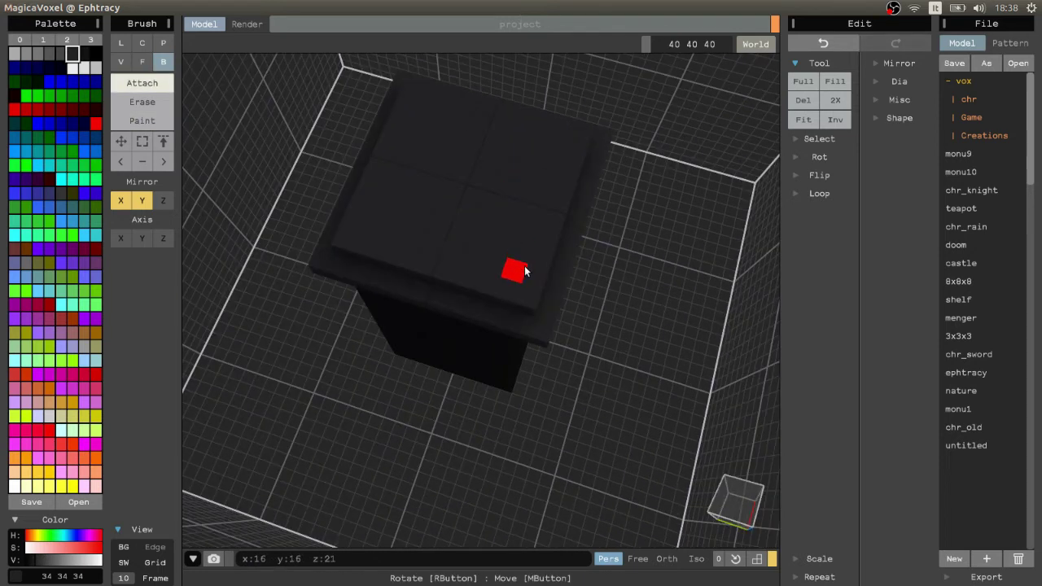
{"action": "mouse_move", "coordinate": [508, 275]}
{"action": "left_mouse_down"}
{"action": "mouse_move", "coordinate": [472, 170]}
{"action": "mouse_move", "coordinate": [469, 116]}
{"action": "left_mouse_up"}
{"action": "right_click_drag", "start_coordinate": [468, 116], "coordinate": [500, 233]}
{"action": "left_click", "coordinate": [141, 102]}
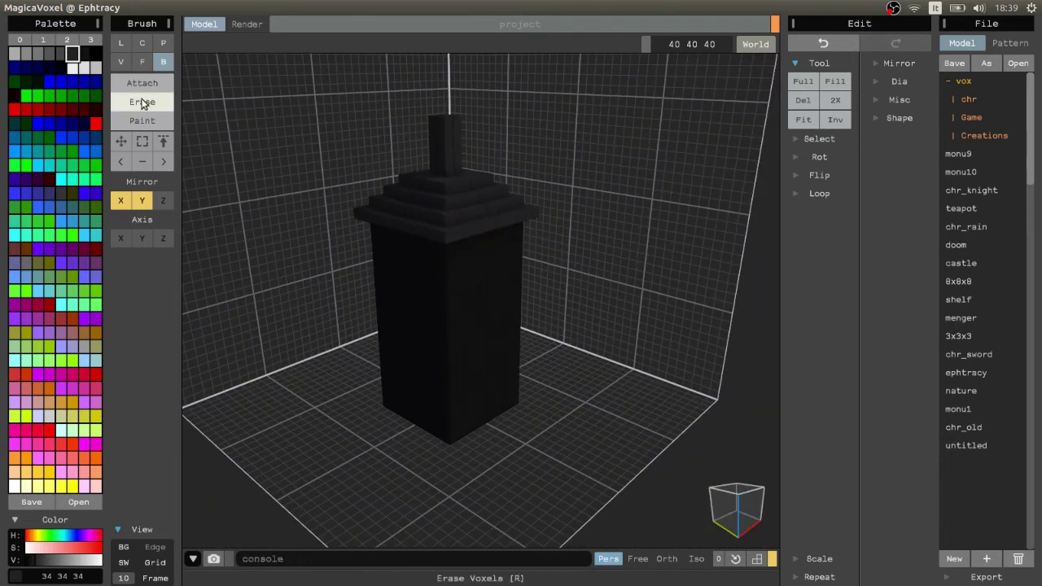
{"action": "right_click_drag", "start_coordinate": [423, 179], "coordinate": [472, 228]}
{"action": "key", "text": "t"}
{"action": "mouse_move", "coordinate": [473, 228]}
{"action": "left_mouse_down"}
{"action": "mouse_move", "coordinate": [423, 203]}
{"action": "mouse_move", "coordinate": [421, 263]}
{"action": "left_mouse_up"}
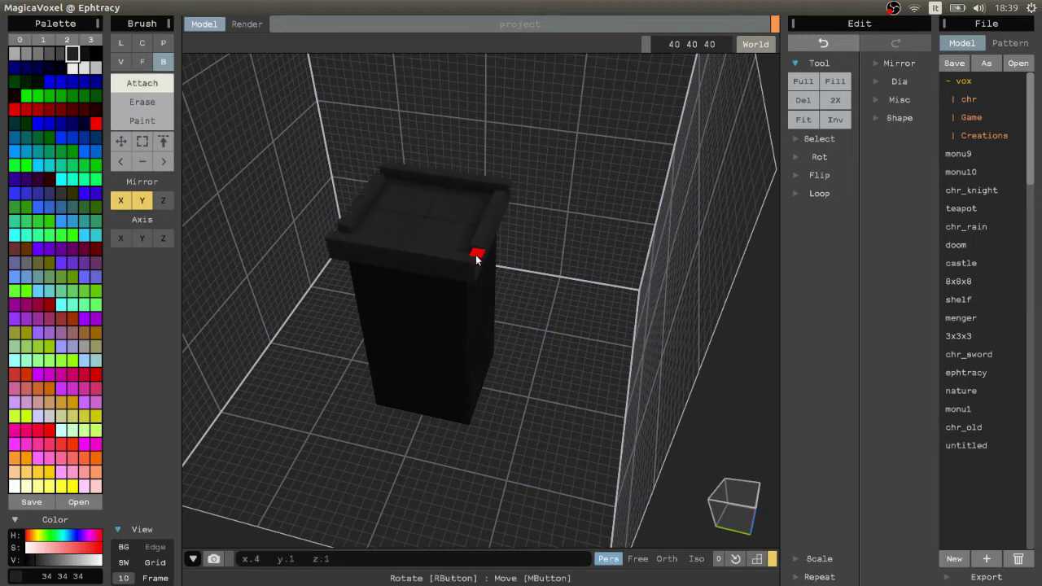
Add mirrored red voxels on the roof, then undo them.
{"action": "right_click_drag", "start_coordinate": [454, 298], "coordinate": [87, 116]}
{"action": "left_click", "coordinate": [14, 109]}
{"action": "left_click", "coordinate": [461, 244]}
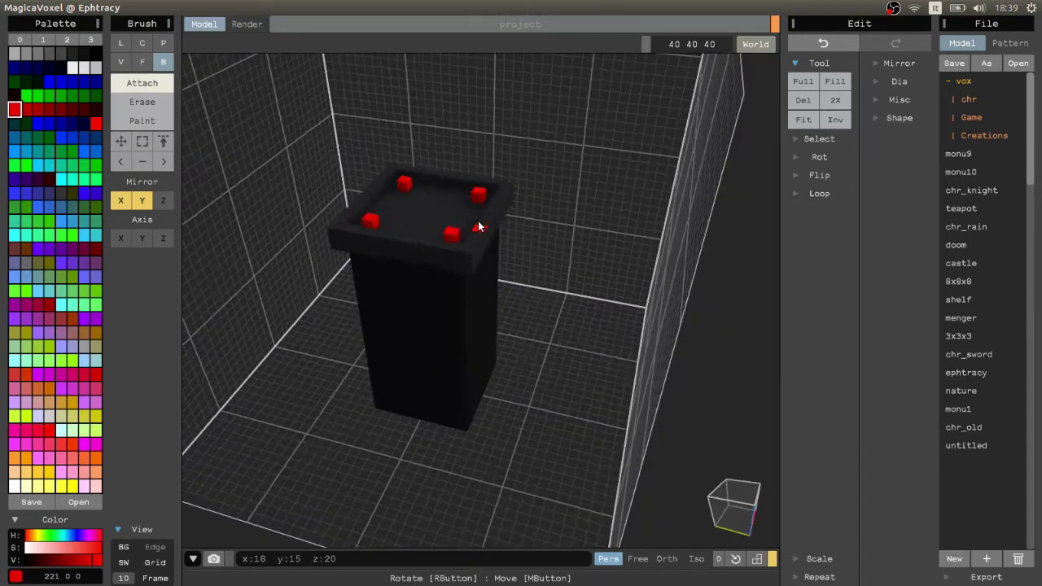
{"action": "mouse_move", "coordinate": [477, 226]}
{"action": "right_mouse_down"}
{"action": "mouse_move", "coordinate": [477, 303]}
{"action": "mouse_move", "coordinate": [537, 249]}
{"action": "mouse_move", "coordinate": [496, 259]}
{"action": "mouse_move", "coordinate": [372, 170]}
{"action": "right_mouse_up"}
{"action": "key", "text": "ctrl+z"}
Paint the first light-blue windows near the top of the front face with mirrored Paint.
{"action": "left_click", "coordinate": [84, 360]}
{"action": "left_click", "coordinate": [142, 121]}
{"action": "left_click", "coordinate": [368, 166]}
{"action": "left_click", "coordinate": [401, 165]}
{"action": "right_click_drag", "start_coordinate": [405, 202], "coordinate": [419, 203]}
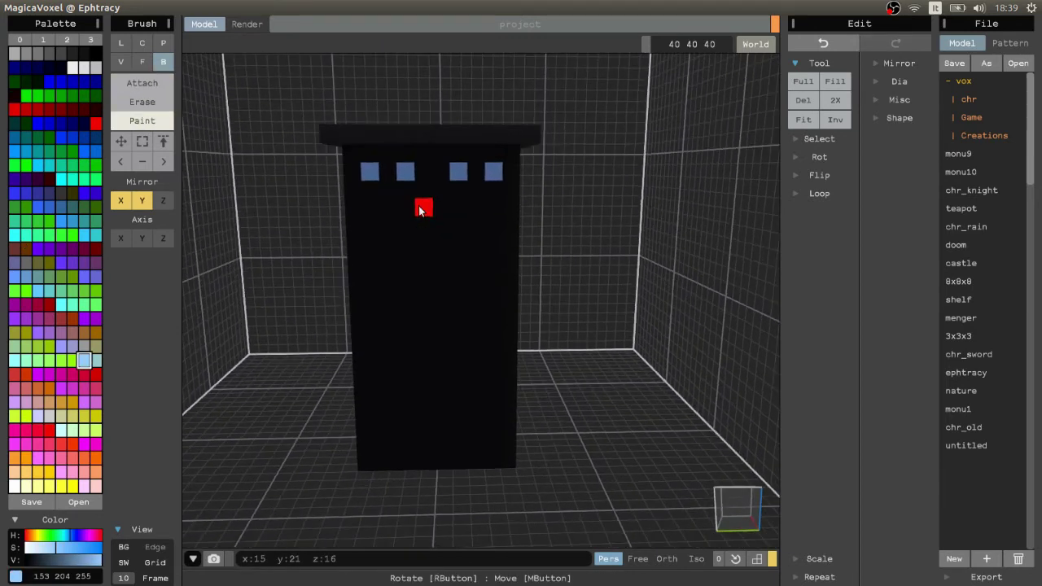
{"action": "left_click_drag", "start_coordinate": [431, 126], "coordinate": [536, 316], "text": "ctrl"}
{"action": "mouse_move", "coordinate": [536, 316]}
{"action": "right_mouse_down"}
{"action": "mouse_move", "coordinate": [506, 308]}
{"action": "mouse_move", "coordinate": [585, 205]}
{"action": "right_mouse_up"}
Paint further rows of light-blue windows down the front face to the lower floors.
{"action": "left_click", "coordinate": [142, 121]}
{"action": "left_click", "coordinate": [373, 198]}
{"action": "left_click", "coordinate": [407, 198]}
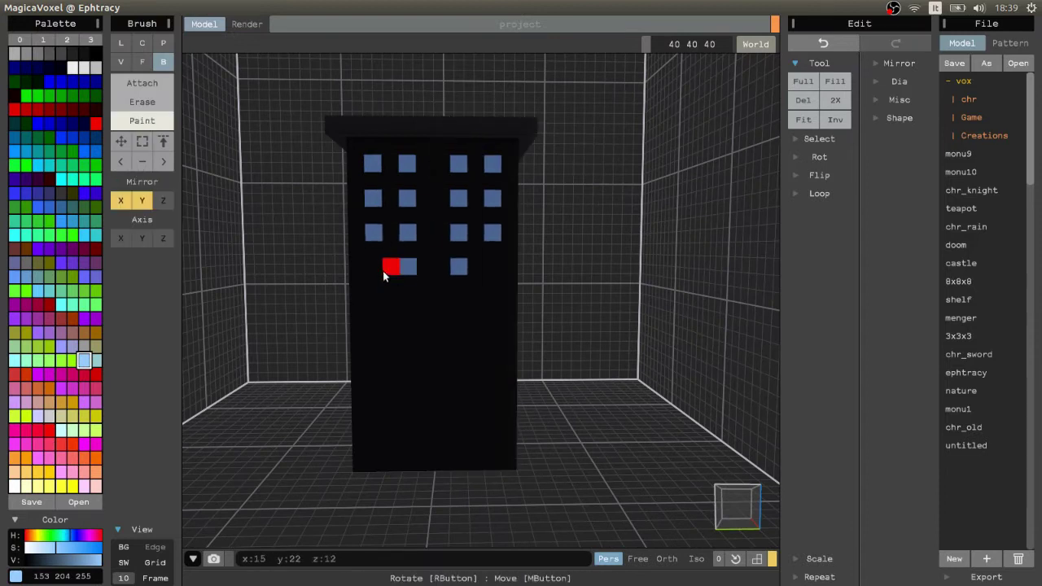
{"action": "left_click", "coordinate": [373, 267]}
{"action": "left_click", "coordinate": [373, 301]}
{"action": "middle_click_drag", "start_coordinate": [376, 334], "coordinate": [432, 202]}
{"action": "left_click", "coordinate": [518, 236]}
{"action": "left_click", "coordinate": [552, 237]}
{"action": "left_click", "coordinate": [518, 270]}
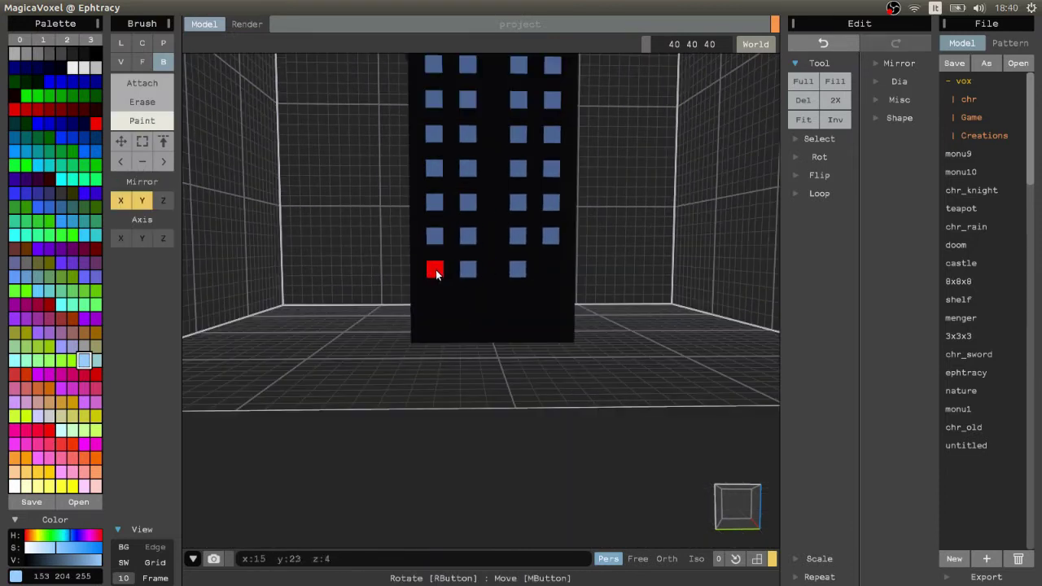
Paint rows of light-blue windows on the tower's side face.
{"action": "mouse_move", "coordinate": [540, 236]}
{"action": "right_mouse_down"}
{"action": "mouse_move", "coordinate": [551, 317]}
{"action": "mouse_move", "coordinate": [465, 214]}
{"action": "mouse_move", "coordinate": [535, 204]}
{"action": "right_mouse_up"}
{"action": "left_click", "coordinate": [465, 214]}
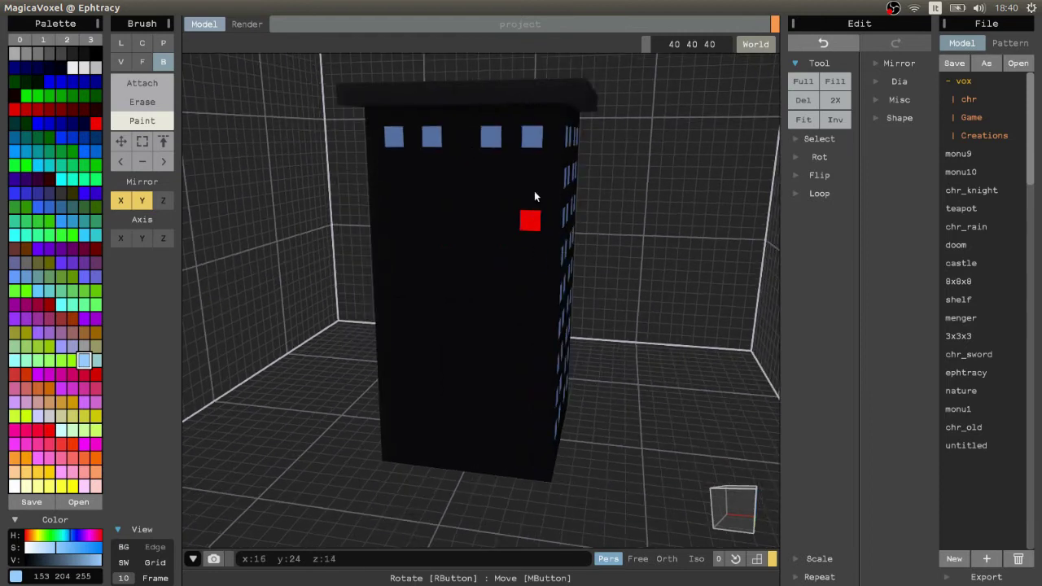
{"action": "left_click", "coordinate": [532, 179]}
{"action": "left_click", "coordinate": [507, 222]}
{"action": "left_click", "coordinate": [530, 260]}
{"action": "left_click", "coordinate": [491, 258]}
{"action": "mouse_move", "coordinate": [497, 343]}
{"action": "right_mouse_down"}
{"action": "mouse_move", "coordinate": [551, 228]}
{"action": "mouse_move", "coordinate": [530, 298]}
{"action": "mouse_move", "coordinate": [680, 558]}
{"action": "right_mouse_up"}
{"action": "left_click", "coordinate": [551, 226]}
{"action": "left_click", "coordinate": [548, 261]}
Switch to orthographic view and select the building's right column.
{"action": "left_click", "coordinate": [668, 559]}
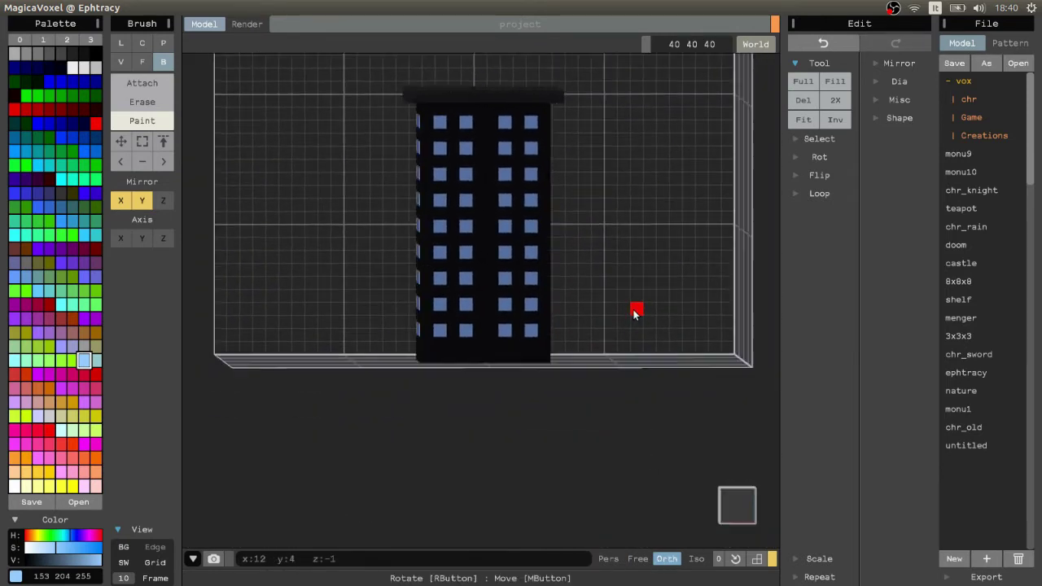
{"action": "right_click_drag", "start_coordinate": [635, 307], "coordinate": [604, 379]}
{"action": "key", "text": "s"}
Turn off X/Y mirroring and erase the overhanging roof slab.
{"action": "left_click_drag", "start_coordinate": [577, 106], "coordinate": [524, 430]}
{"action": "right_click_drag", "start_coordinate": [524, 430], "coordinate": [609, 274]}
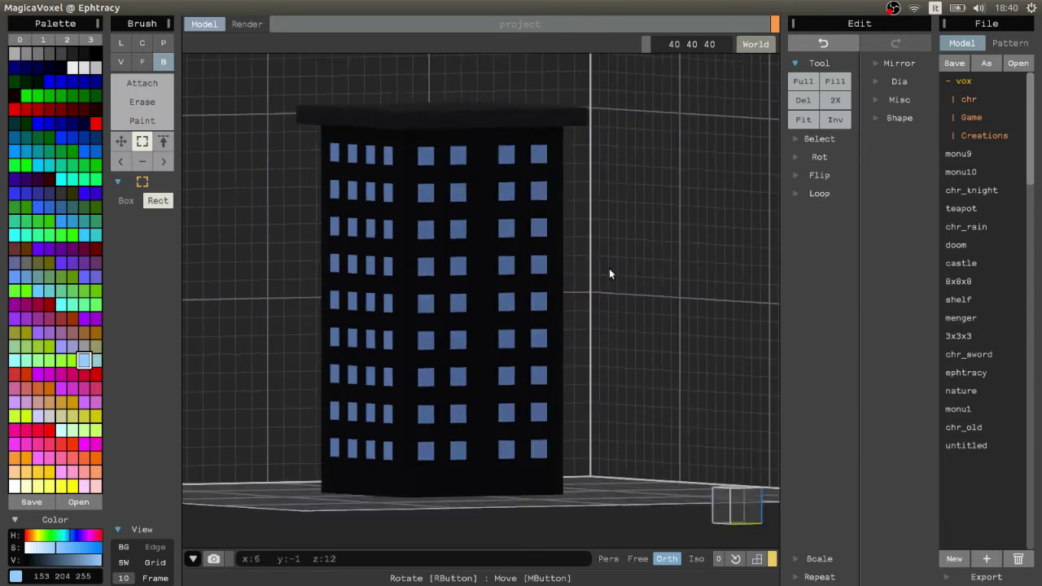
{"action": "right_click_drag", "start_coordinate": [498, 412], "coordinate": [198, 151]}
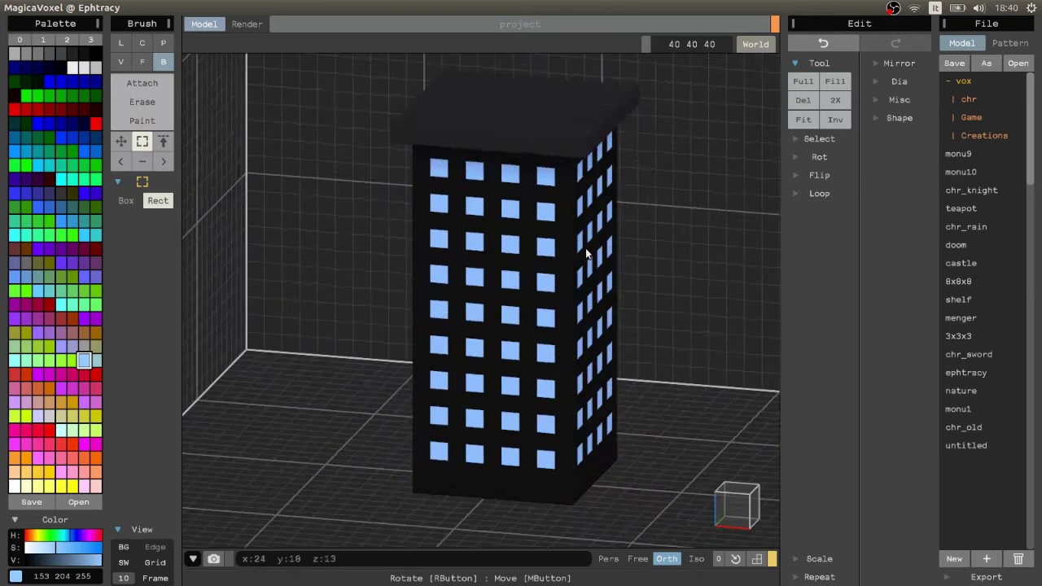
{"action": "left_click", "coordinate": [142, 102]}
{"action": "right_click_drag", "start_coordinate": [395, 144], "coordinate": [511, 238]}
{"action": "key", "text": "ctrl+z"}
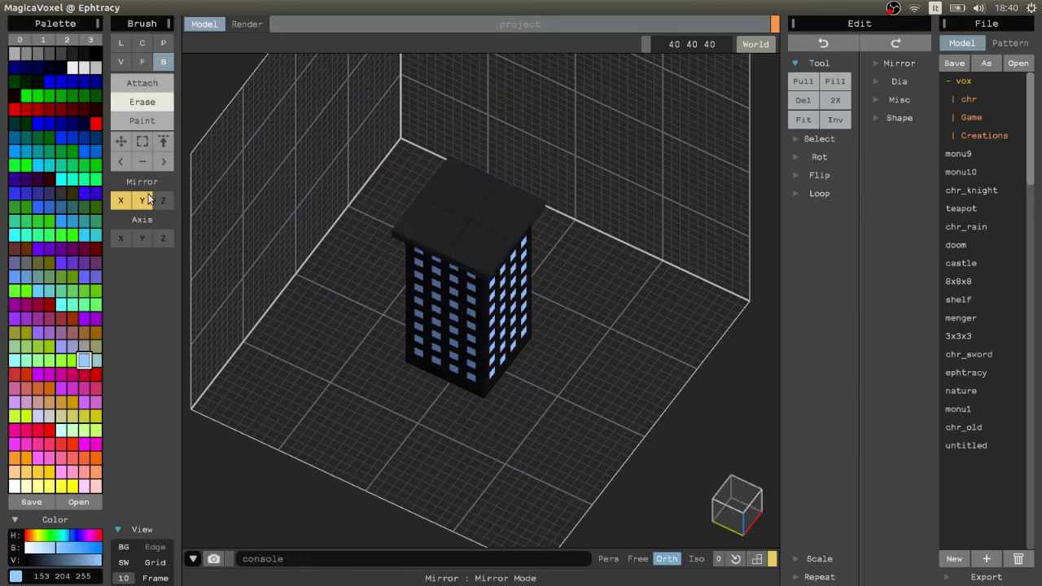
{"action": "left_click", "coordinate": [121, 200]}
{"action": "left_click", "coordinate": [141, 200]}
{"action": "left_click_drag", "start_coordinate": [391, 228], "coordinate": [482, 175]}
Darken the dark-grey palette colour's V value to near black and show the night render.
{"action": "right_click_drag", "start_coordinate": [489, 272], "coordinate": [570, 314]}
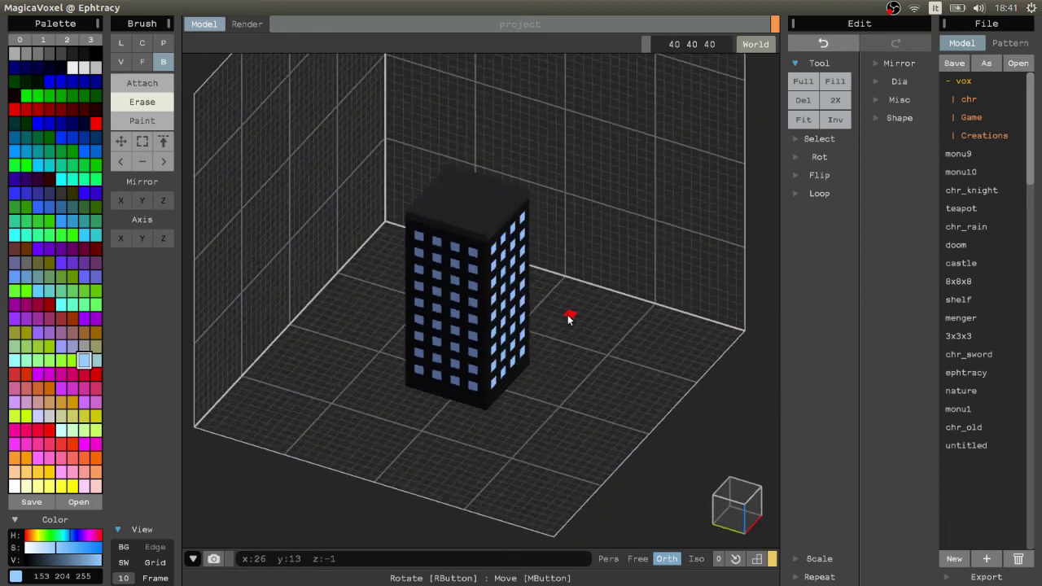
{"action": "scroll", "coordinate": [570, 314], "scroll_direction": "down", "scroll_amount": 3}
{"action": "left_click", "coordinate": [72, 53]}
{"action": "left_click", "coordinate": [33, 561]}
{"action": "left_click_drag", "start_coordinate": [30, 563], "coordinate": [29, 563]}
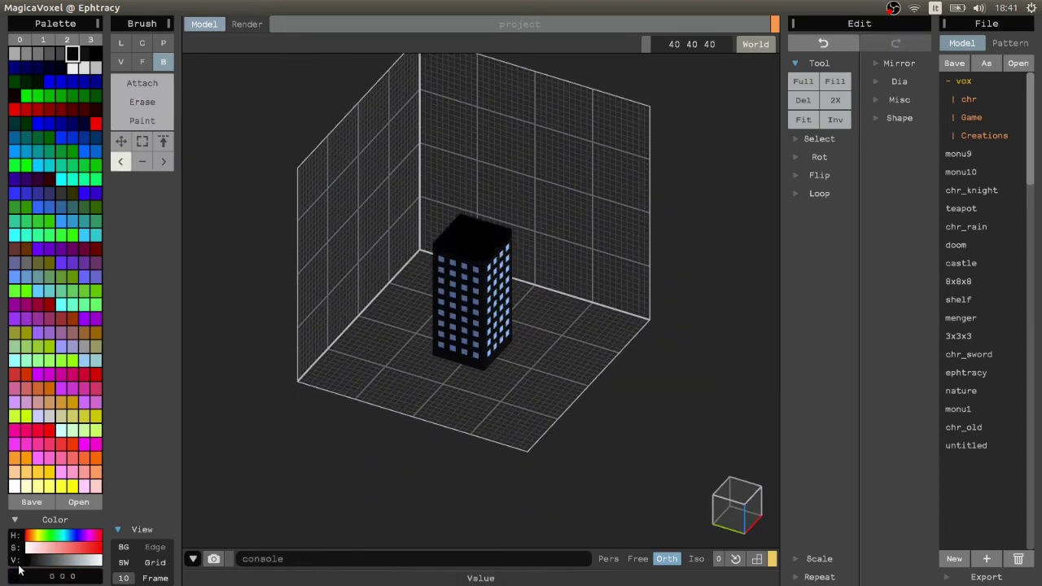
{"action": "scroll", "coordinate": [276, 357], "scroll_direction": "up", "scroll_amount": 4}
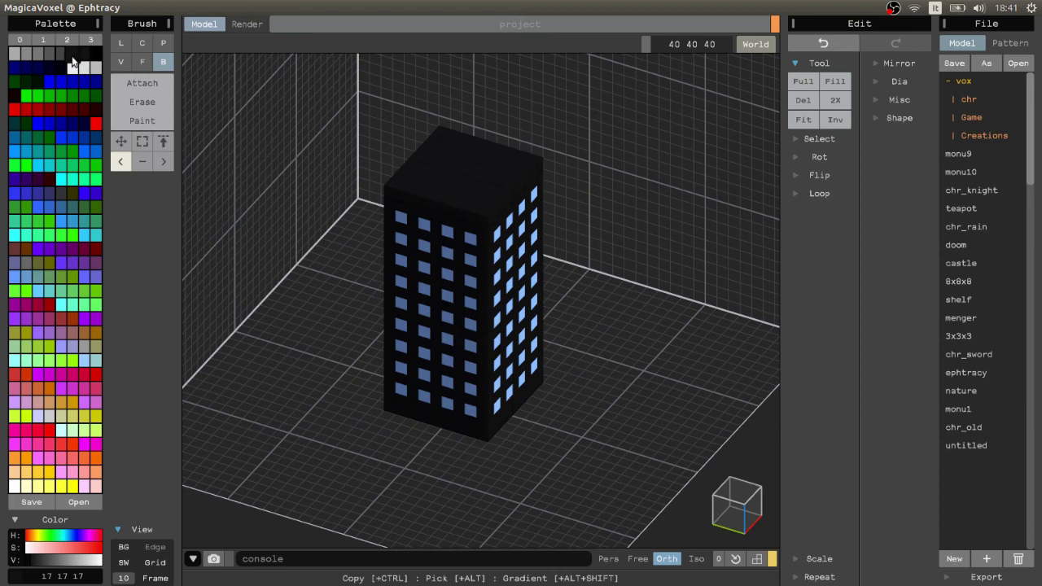
{"action": "scroll", "coordinate": [530, 251], "scroll_direction": "down", "scroll_amount": 5}
{"action": "key", "text": "Tab"}
{"action": "scroll", "coordinate": [569, 233], "scroll_direction": "up", "scroll_amount": 2}
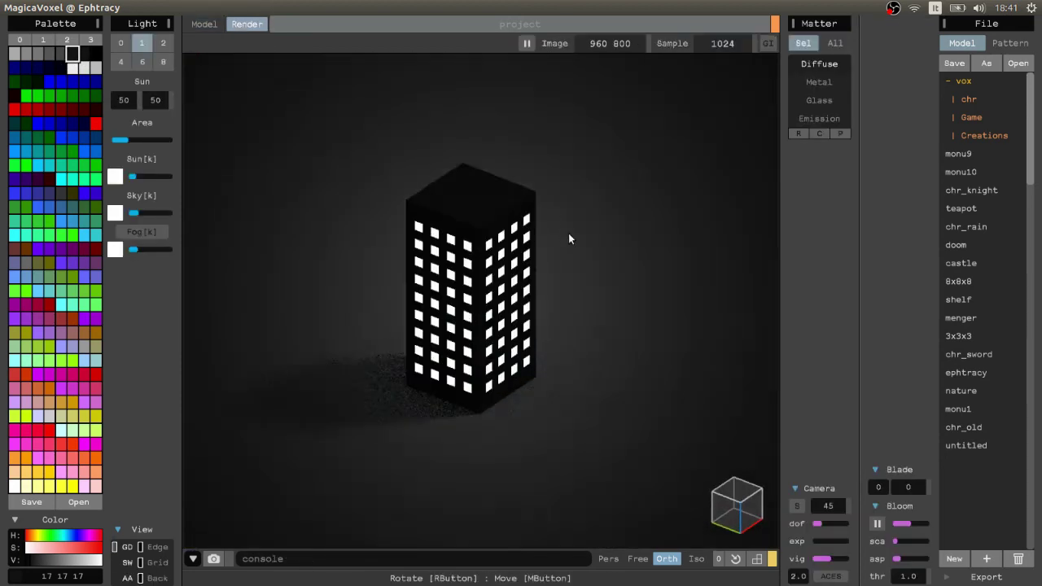